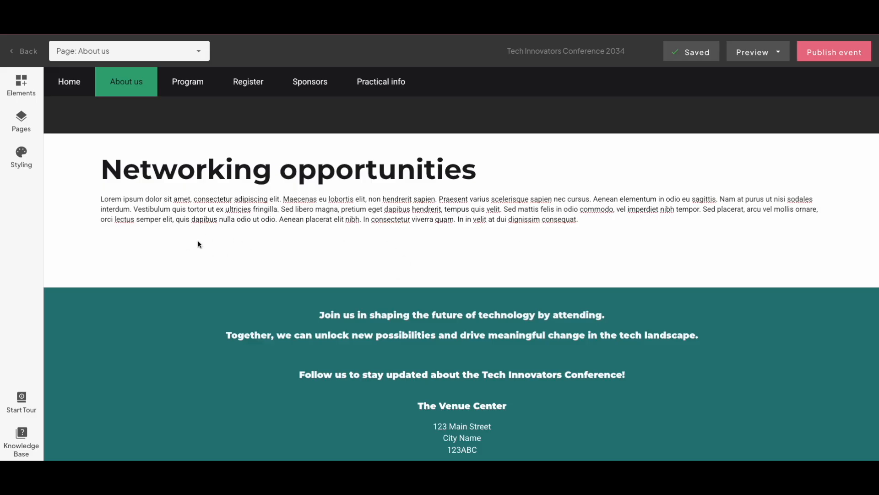
- Add an image element below the Networking opportunities paragraph and open its image upload dialog
click(25, 87)
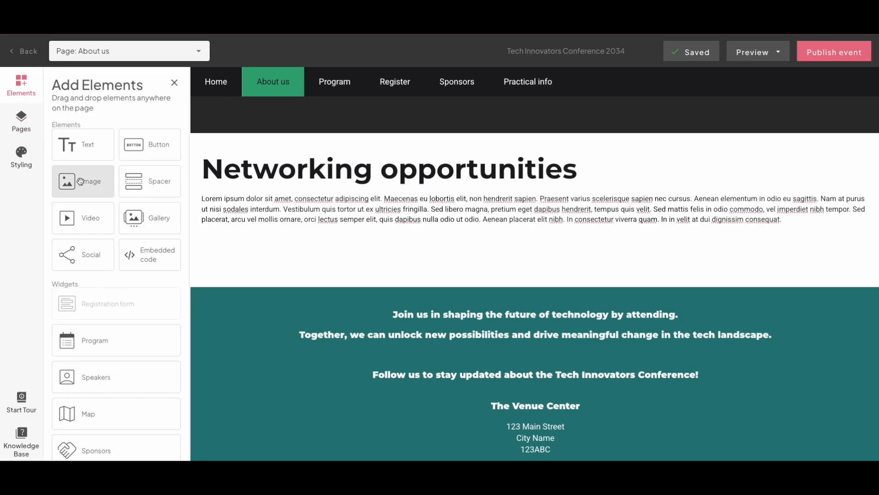
drag(81, 183, 269, 241)
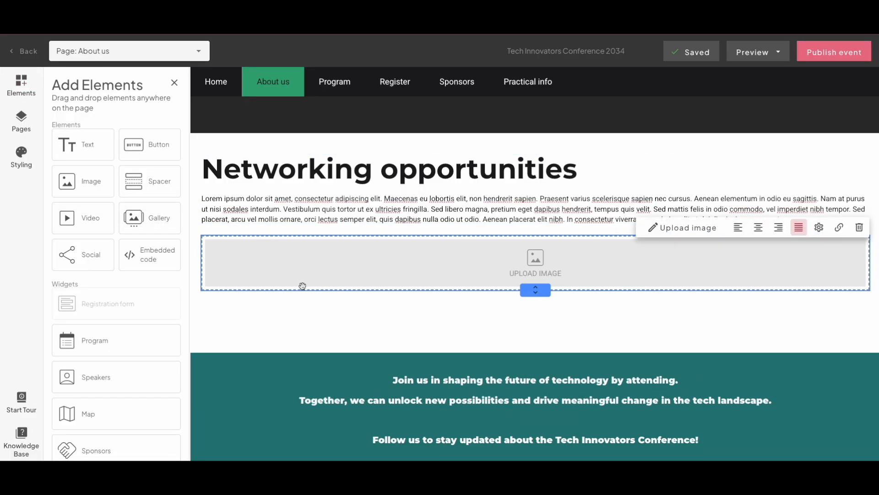
click(509, 266)
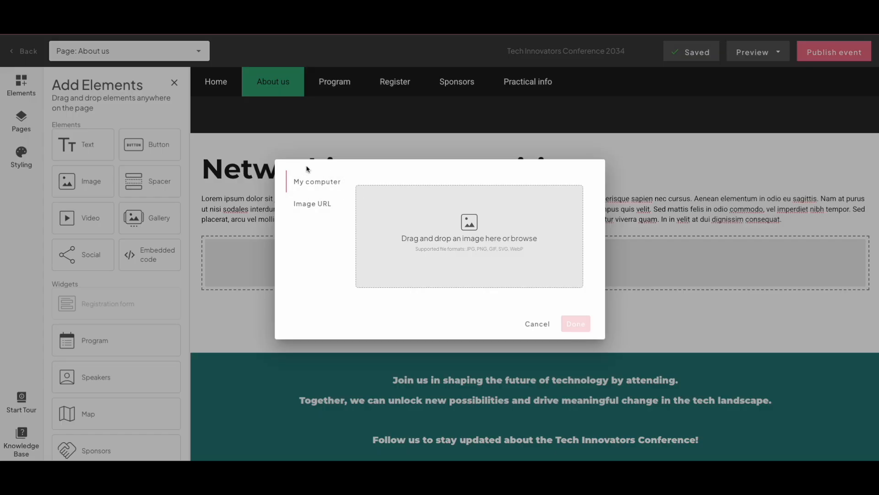
- Switch to the browser tab with the networking photo, copy its image address, and insert it as the element's image URL
click(333, 210)
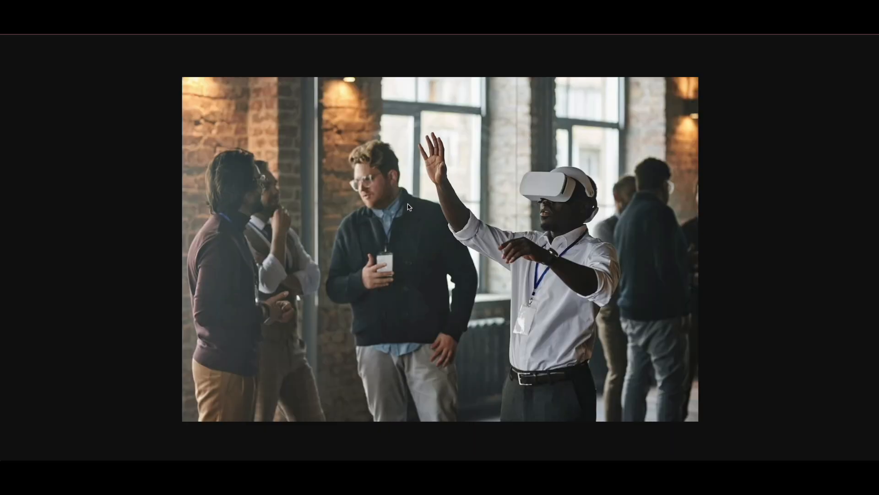
right_click(457, 204)
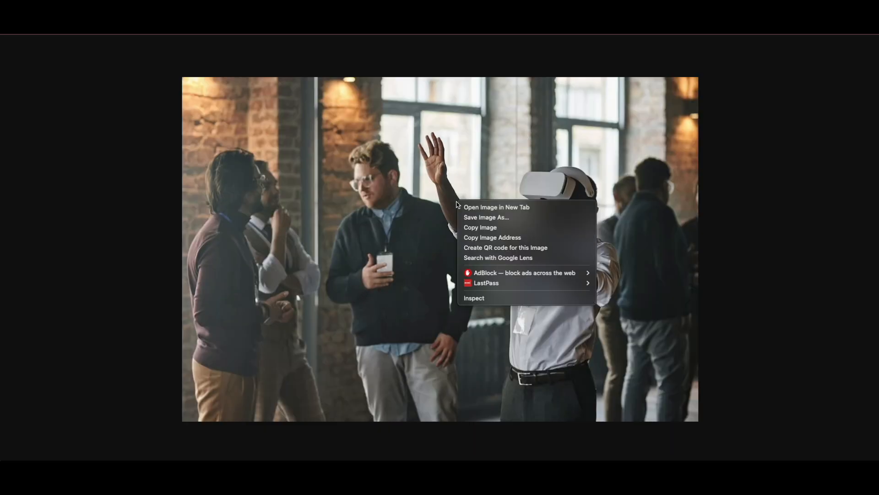
click(512, 242)
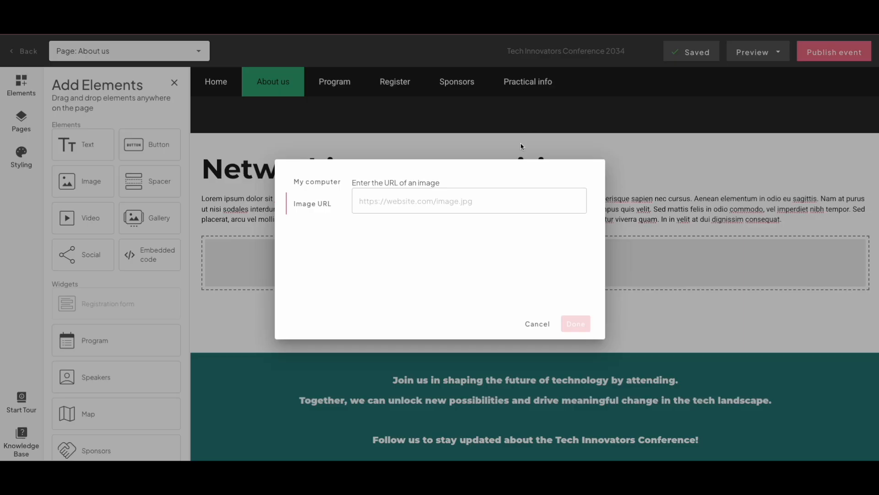
click(457, 204)
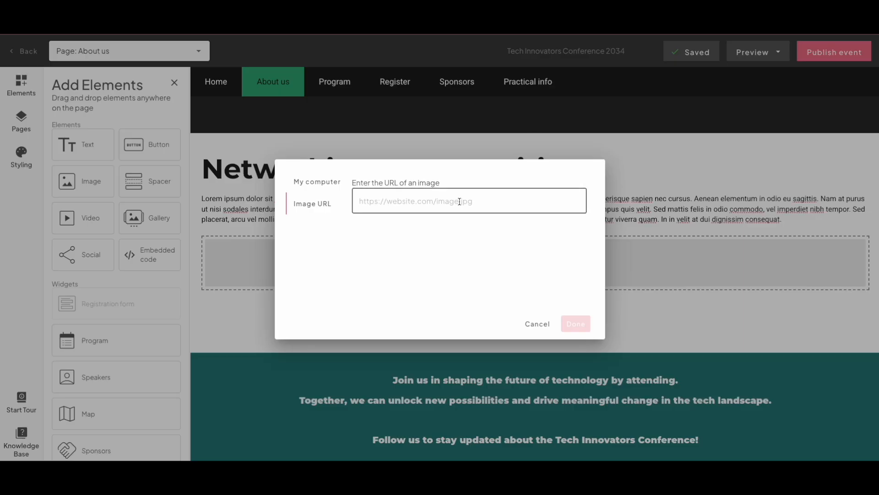
right_click(461, 201)
click(497, 268)
click(570, 323)
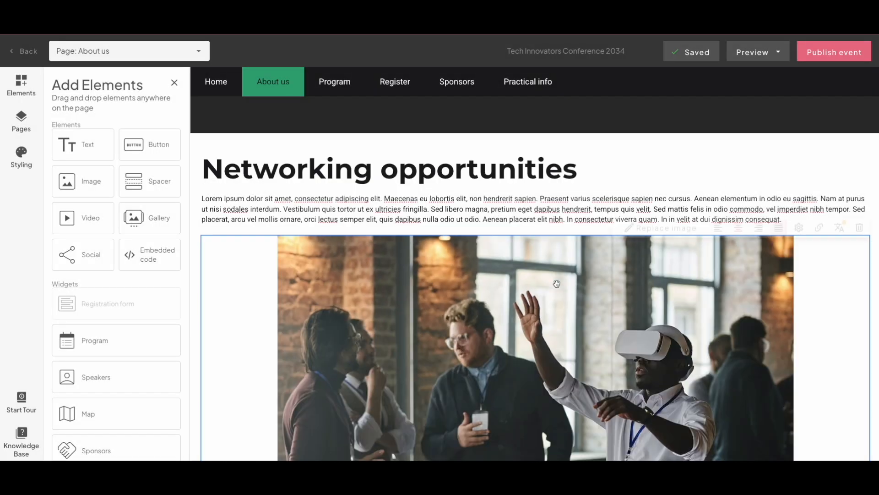
- Shrink the image element's height with its resize handle
scroll(701, 317, down, 2)
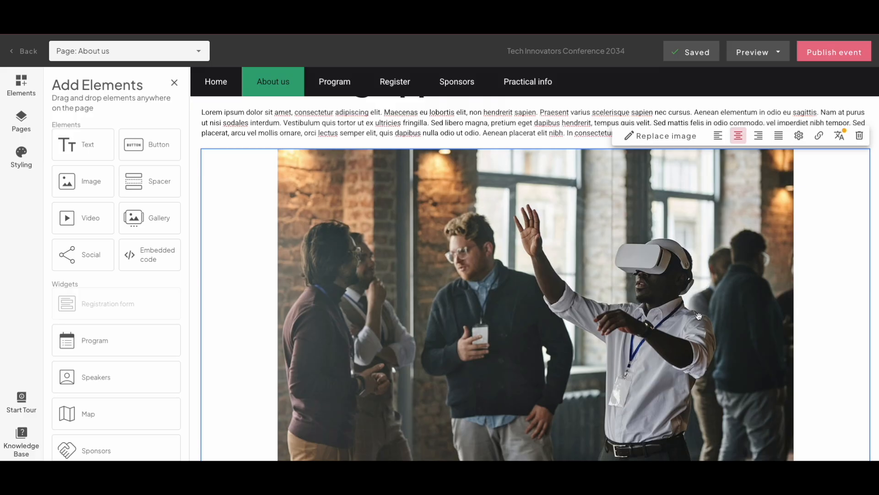
scroll(699, 316, up, 1)
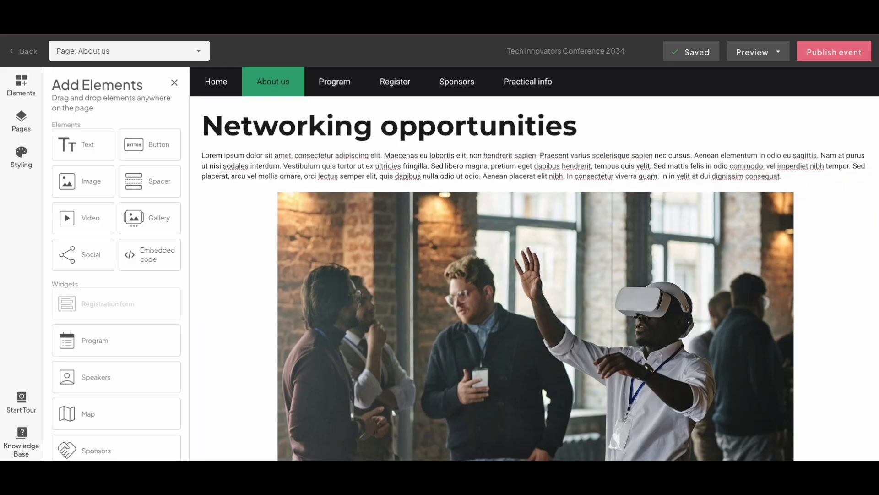
scroll(663, 288, down, 2)
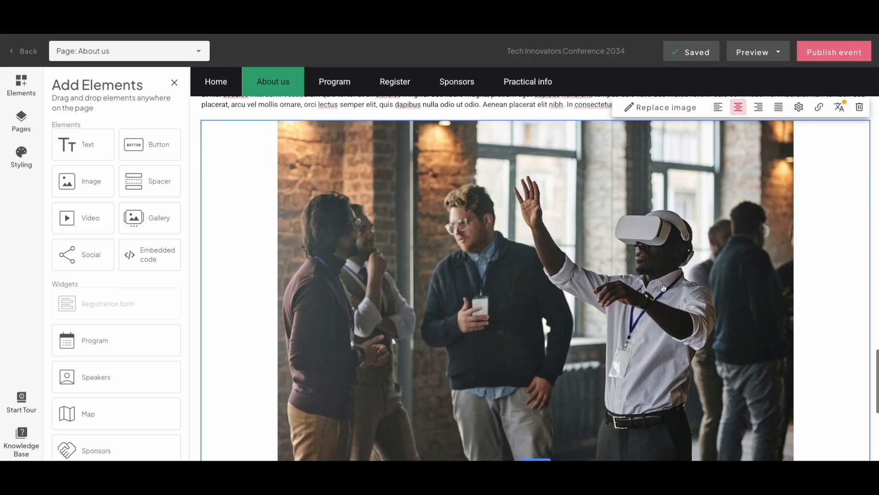
scroll(664, 288, down, 1)
drag(545, 415, 537, 342)
scroll(540, 317, up, 2)
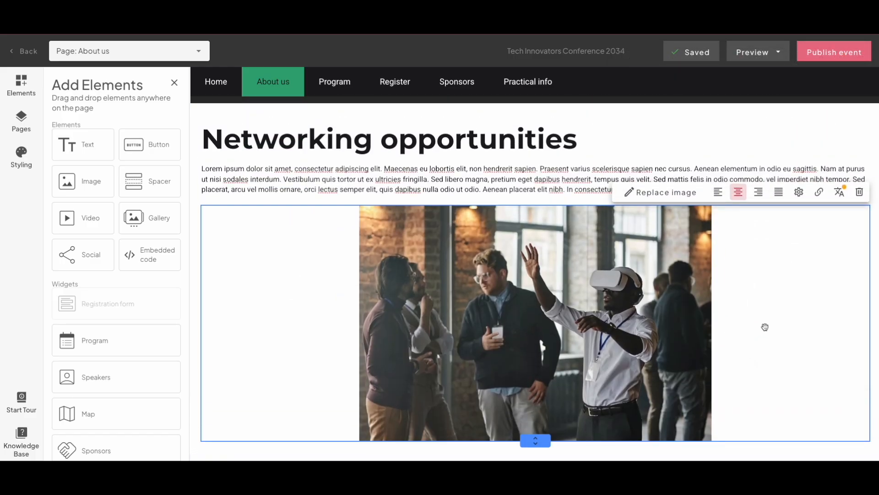
- Cycle the image alignment through left, centre, right and full width
click(720, 194)
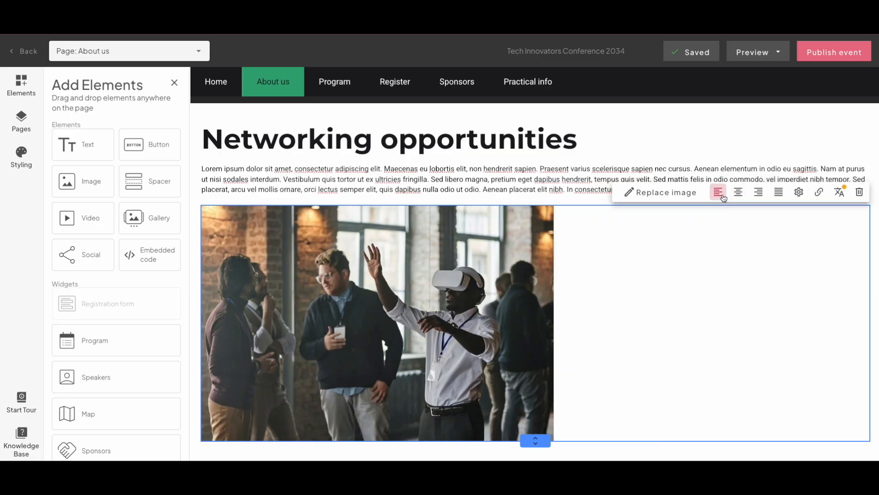
click(738, 193)
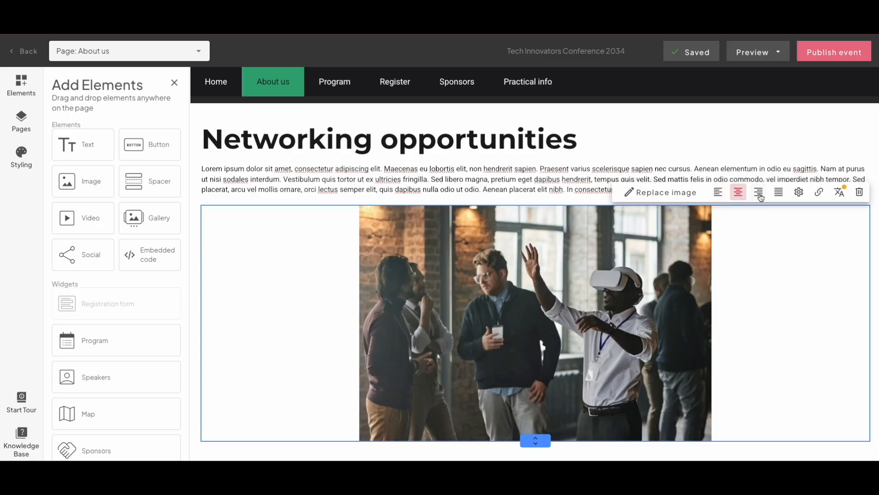
click(759, 194)
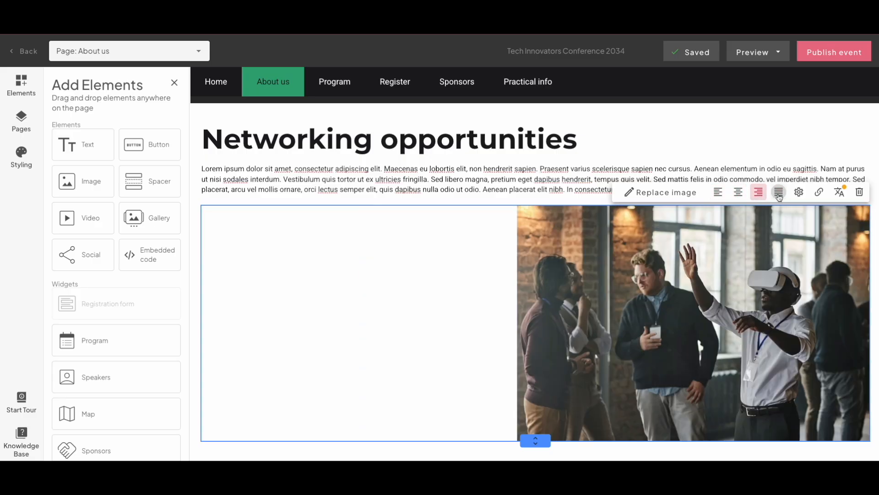
click(779, 194)
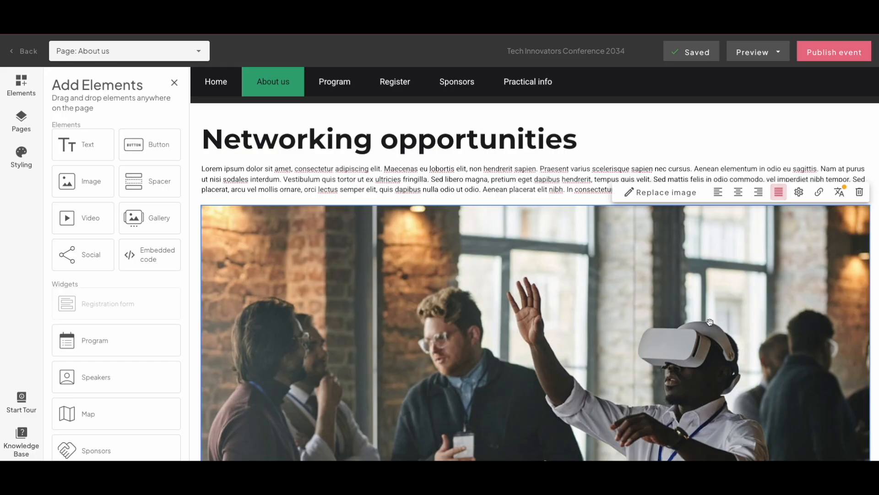
- Set the image's alt text to 'Attendees at Tech Conference 2025 trying out virtual reality headsets'
click(799, 194)
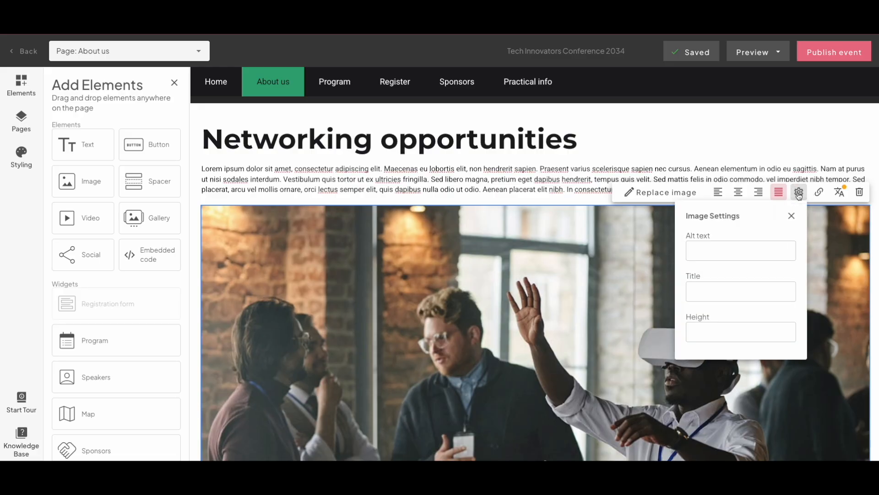
click(738, 253)
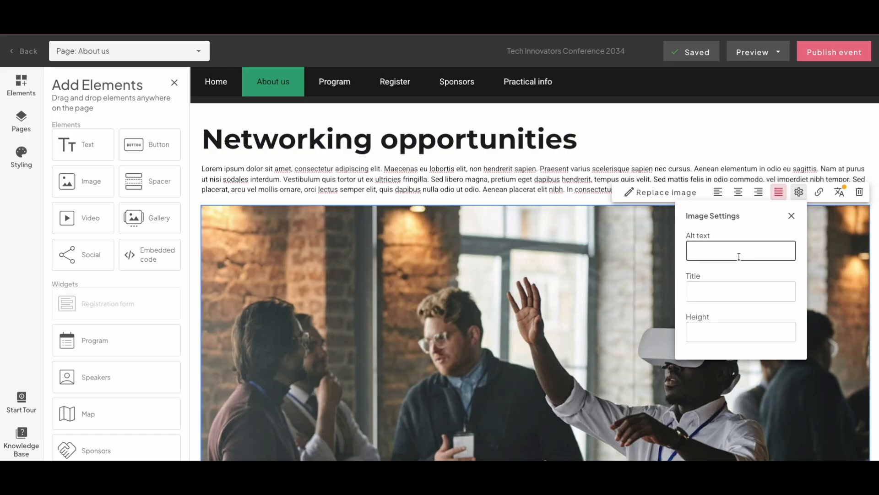
text(Attendees at Tech Conference 2025 trying out virtual reality headsets)
- Set the image's title to 'Attendees 2025' and its height to 500 px
click(744, 293)
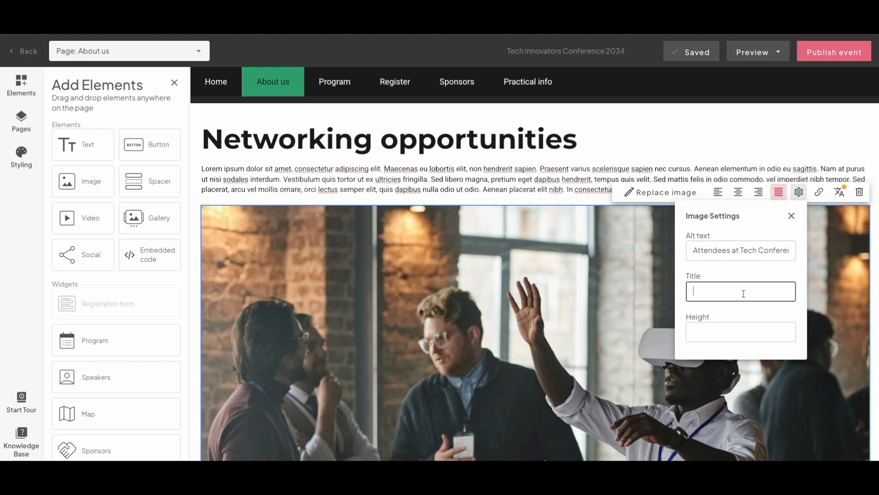
text(Attendees 2025)
click(731, 319)
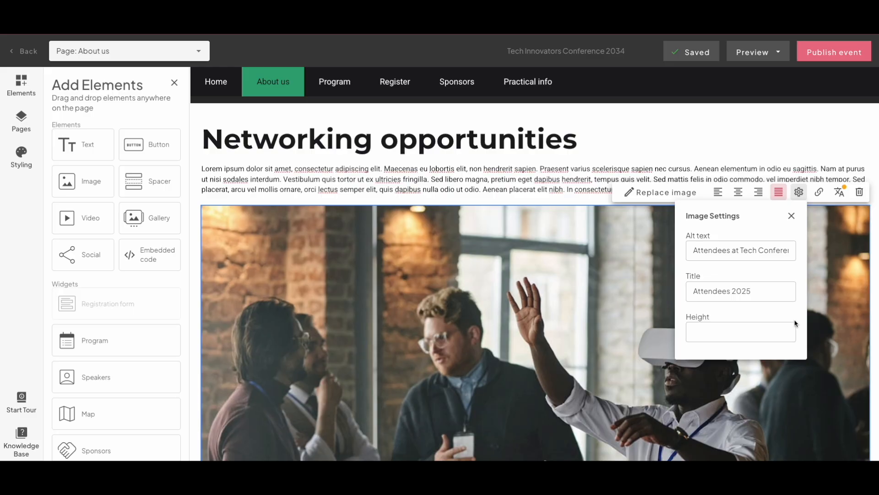
click(787, 332)
text(500)
click(798, 315)
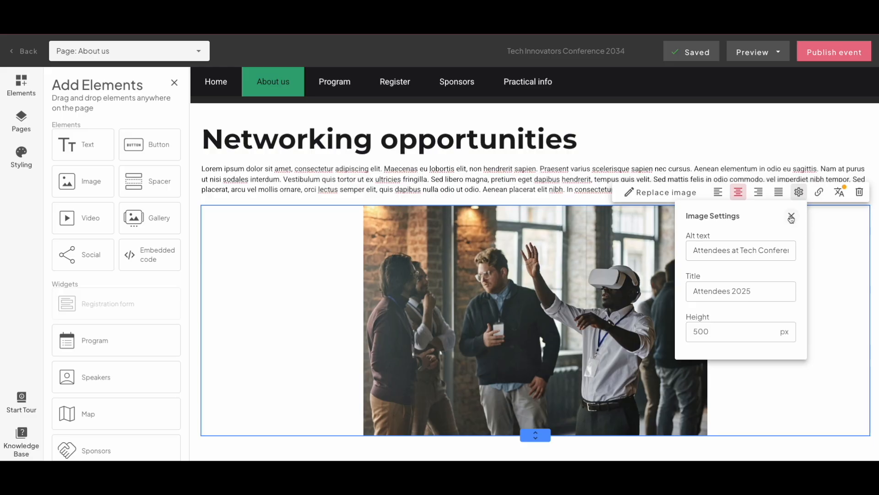
- Review the image's link options for internal page, document, email and phone, then cancel the link dialog
click(819, 198)
click(820, 197)
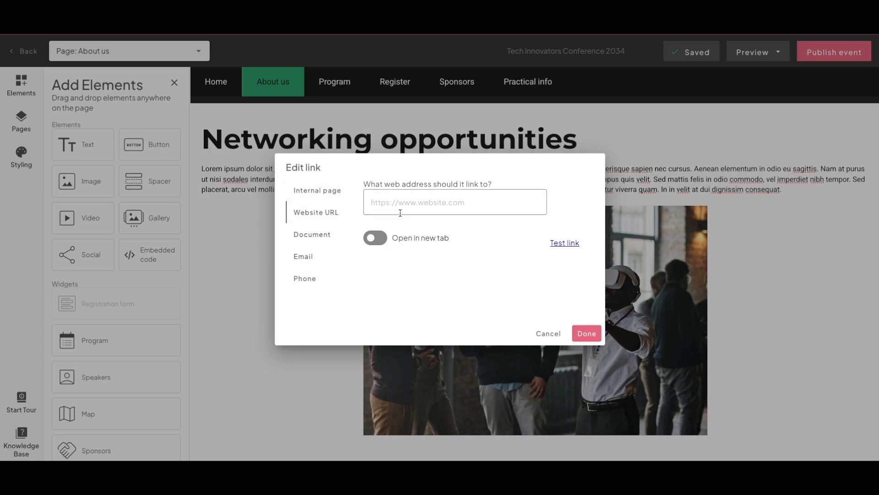
click(333, 234)
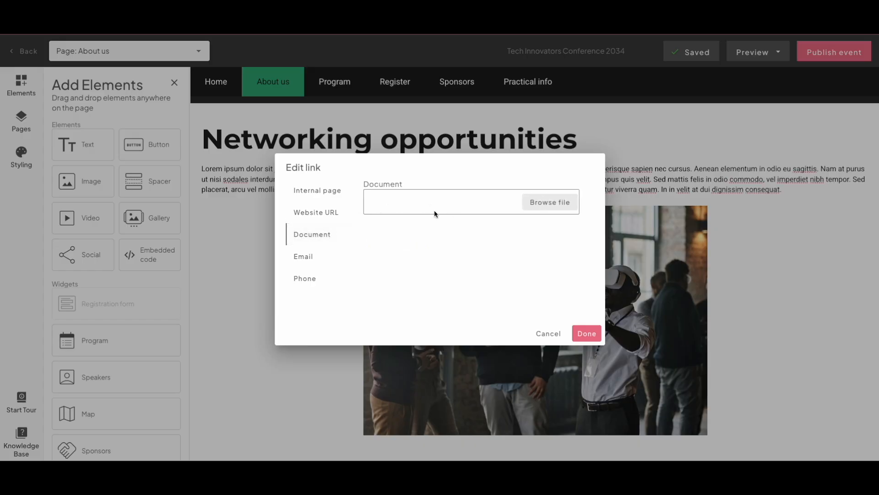
click(319, 197)
click(408, 201)
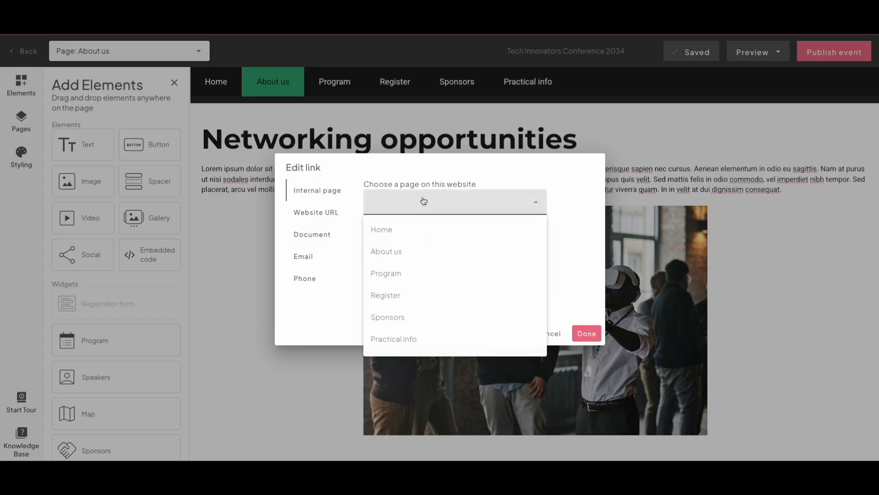
click(526, 206)
click(304, 256)
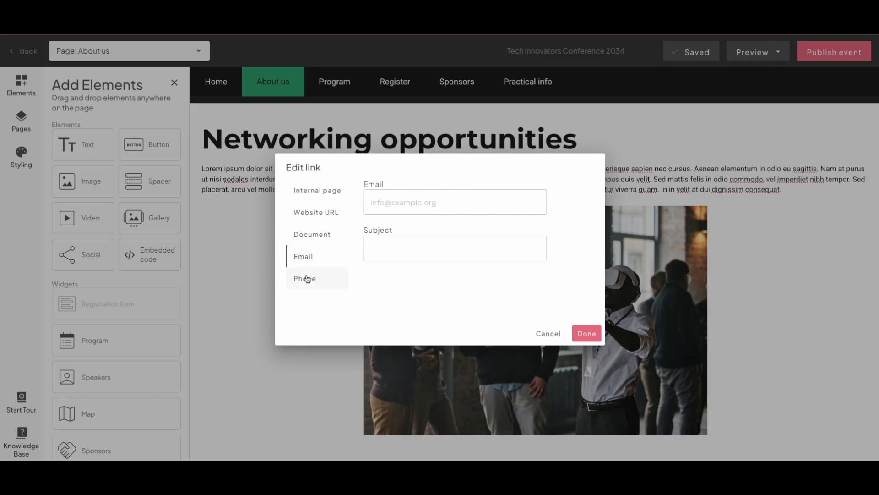
click(306, 279)
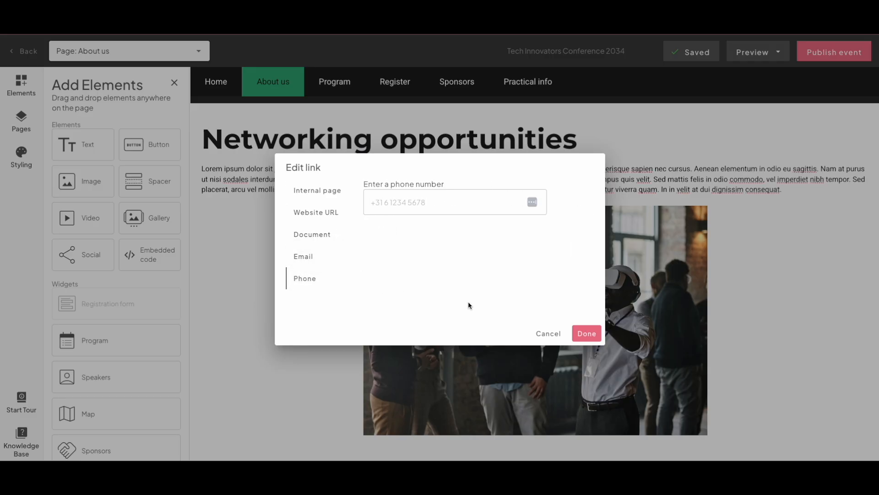
click(548, 334)
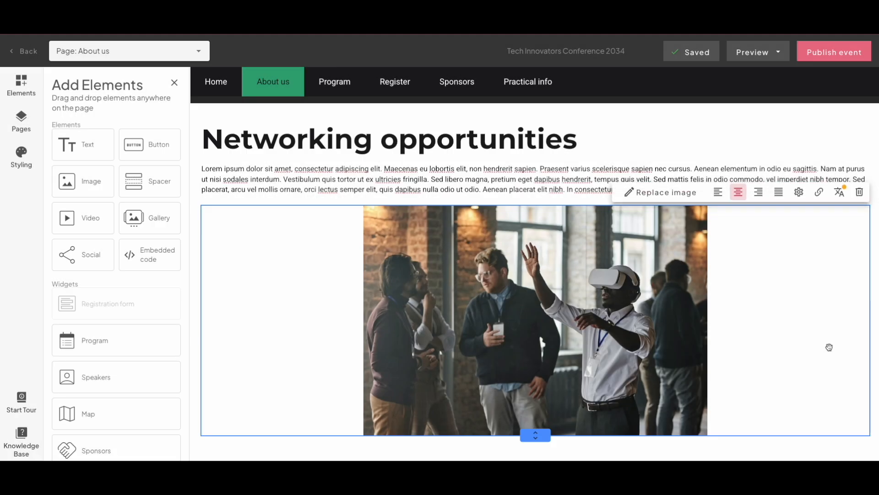
- Open the image's translations, mark the Nederlands image as confirmed, and close the translations window
click(582, 289)
click(840, 193)
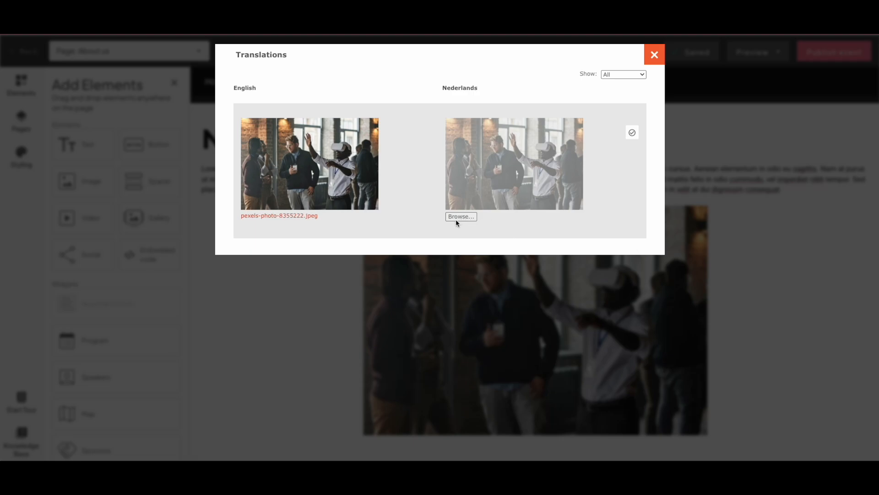
click(632, 134)
click(654, 55)
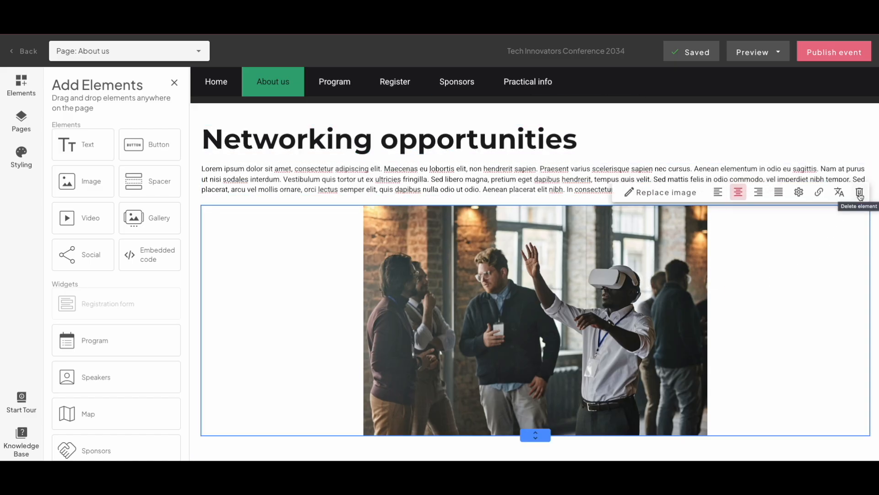
- Delete the image element
click(860, 193)
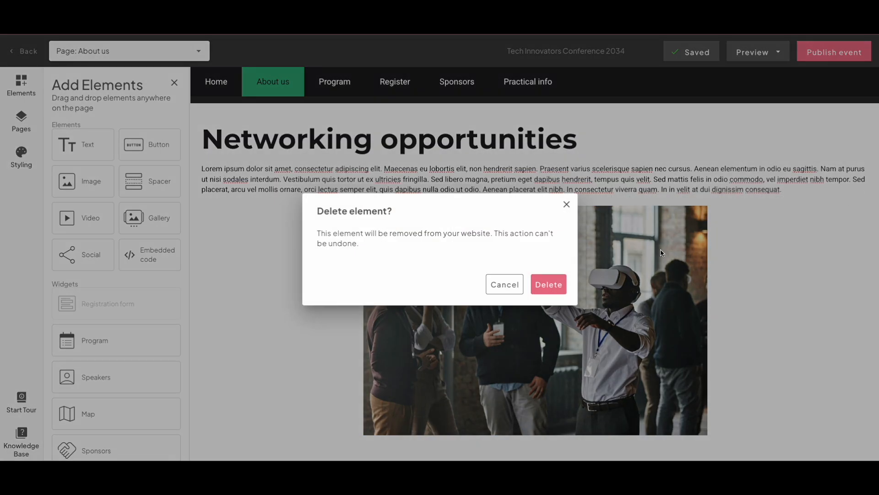
click(549, 284)
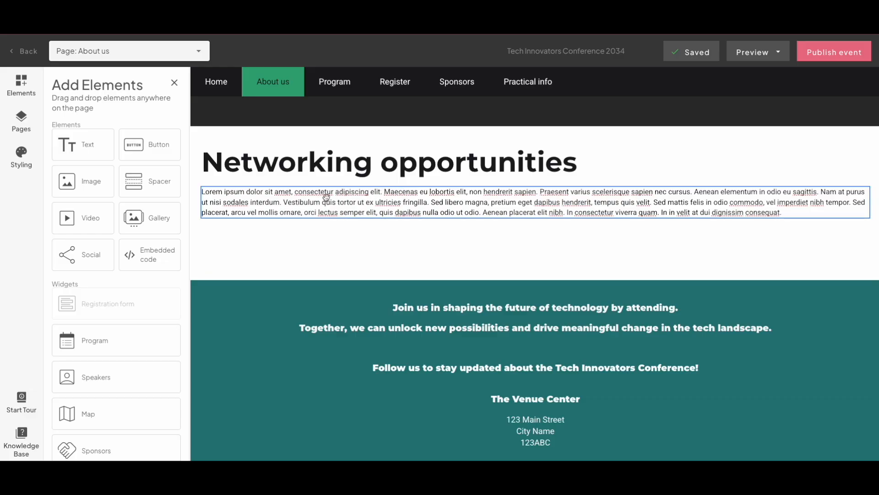
- Add four image elements side by side in a row below the paragraph
mouse_move(195, 189)
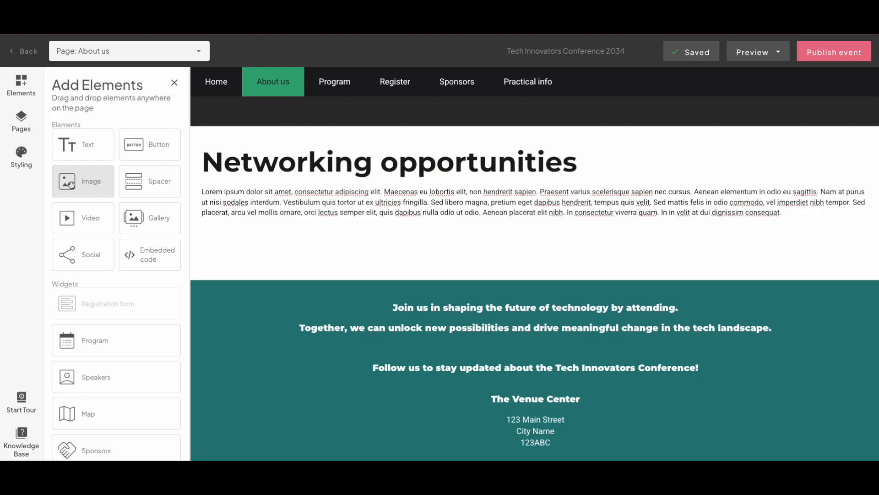
drag(71, 184, 215, 235)
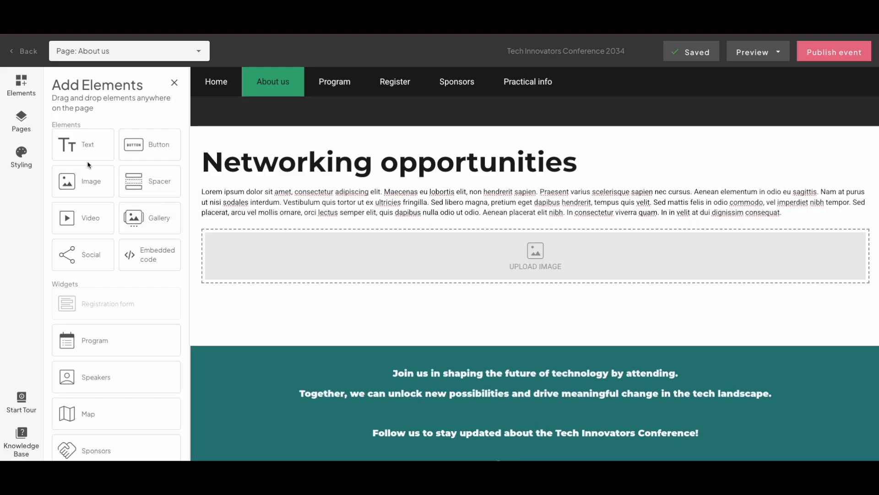
drag(89, 166, 200, 265)
drag(85, 181, 206, 257)
drag(87, 180, 403, 258)
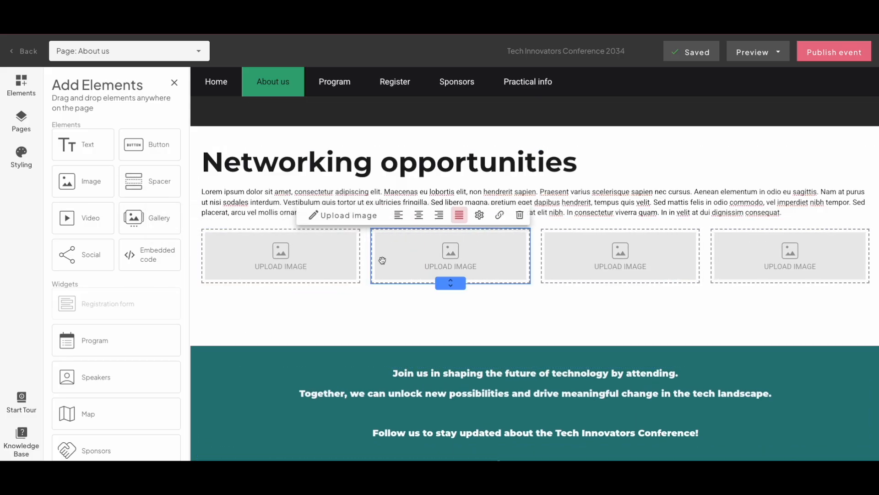
- Add two more image elements into the row below the paragraph, making six images side by side
drag(85, 181, 274, 300)
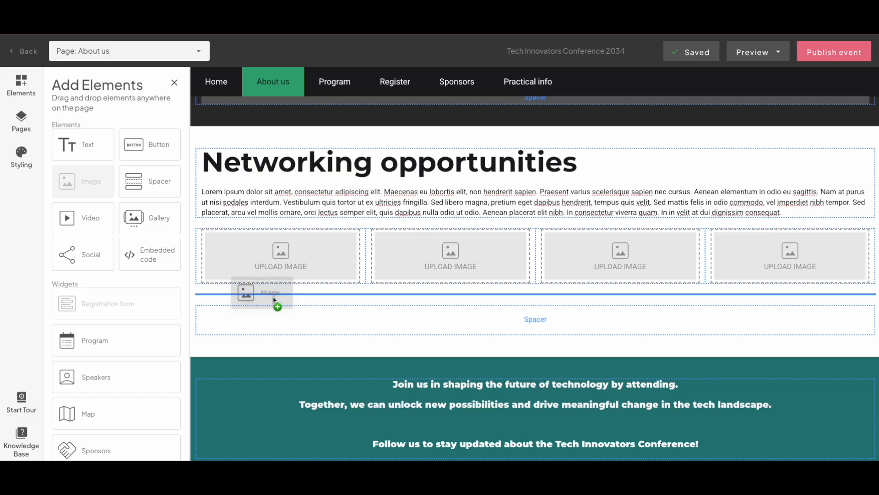
drag(274, 300, 275, 299)
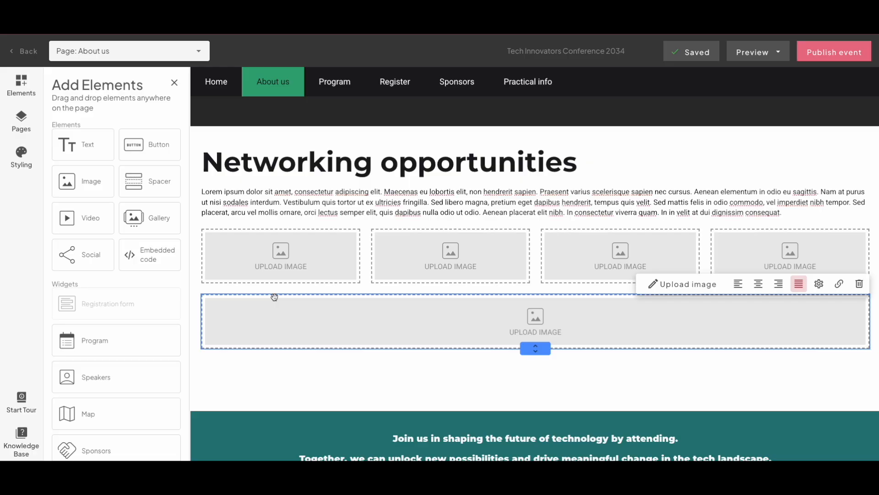
drag(395, 322, 367, 265)
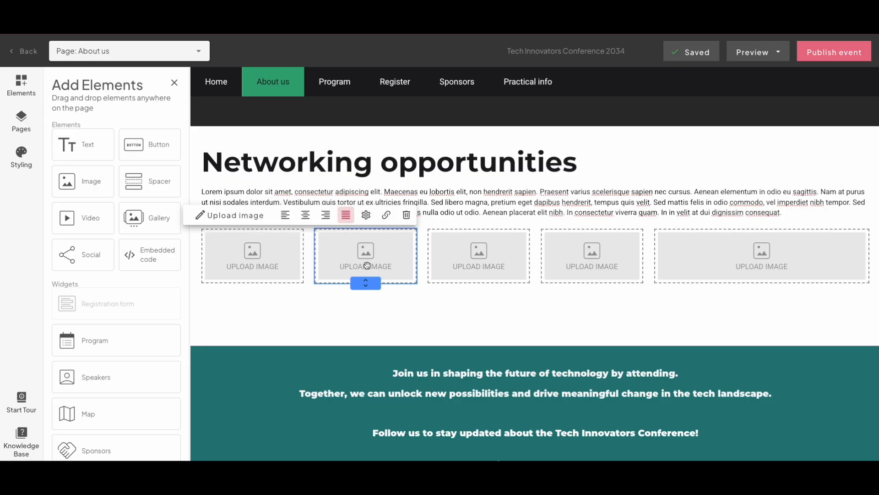
drag(82, 181, 791, 267)
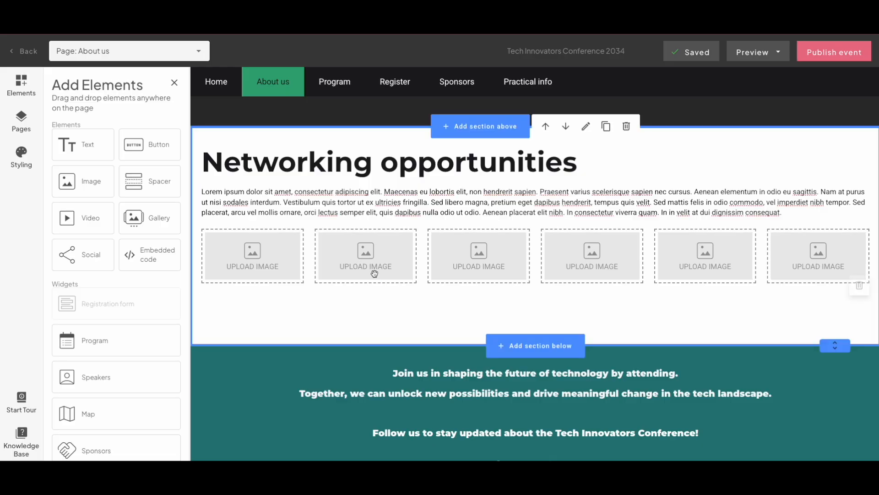
mouse_move(309, 261)
mouse_down()
mouse_move(388, 264)
mouse_move(316, 260)
mouse_up()
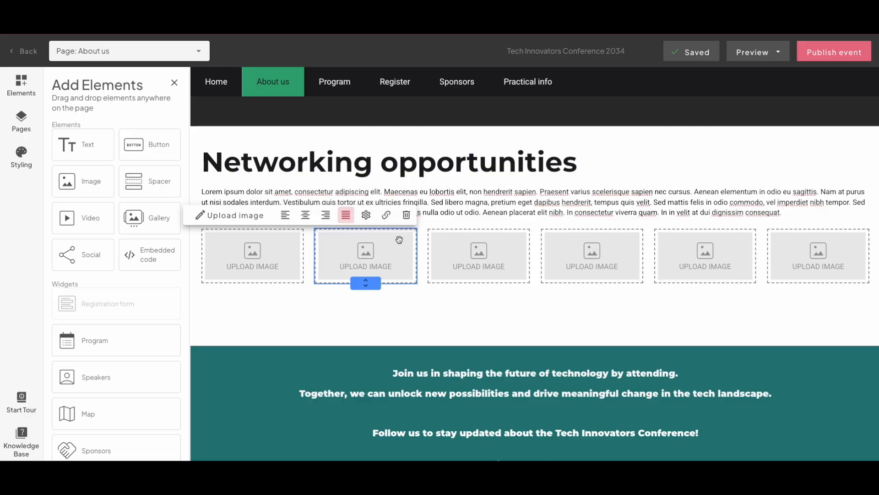
drag(421, 249, 686, 249)
drag(482, 271, 436, 266)
drag(593, 262, 559, 264)
drag(705, 259, 670, 259)
click(679, 306)
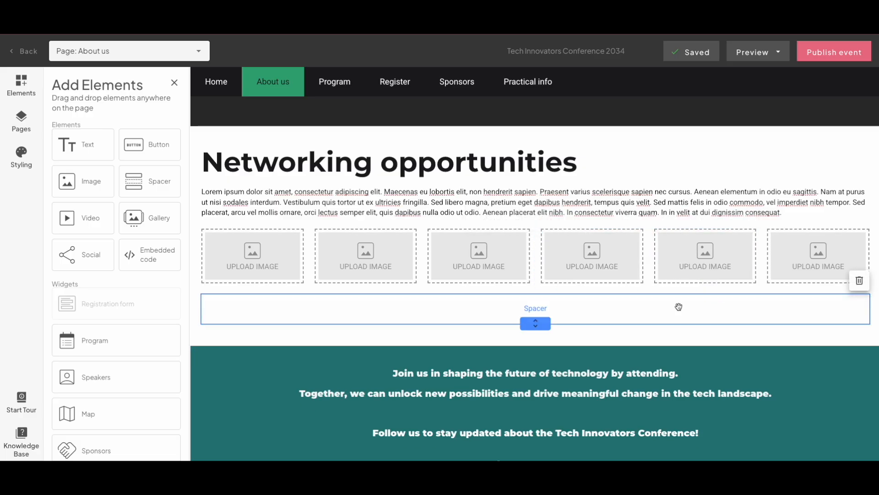
- Add a new section below using the four-column multi-column template with images, column headings and text
mouse_move(267, 260)
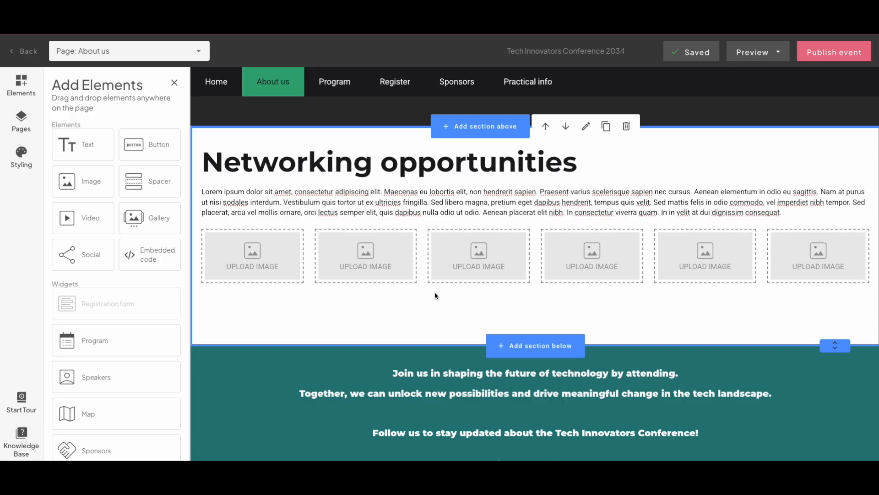
click(529, 354)
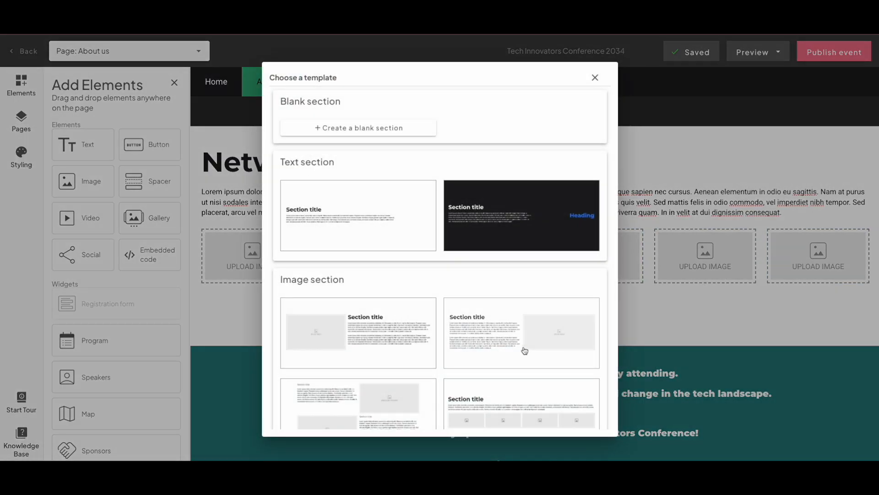
scroll(525, 350, down, 2)
scroll(524, 350, down, 4)
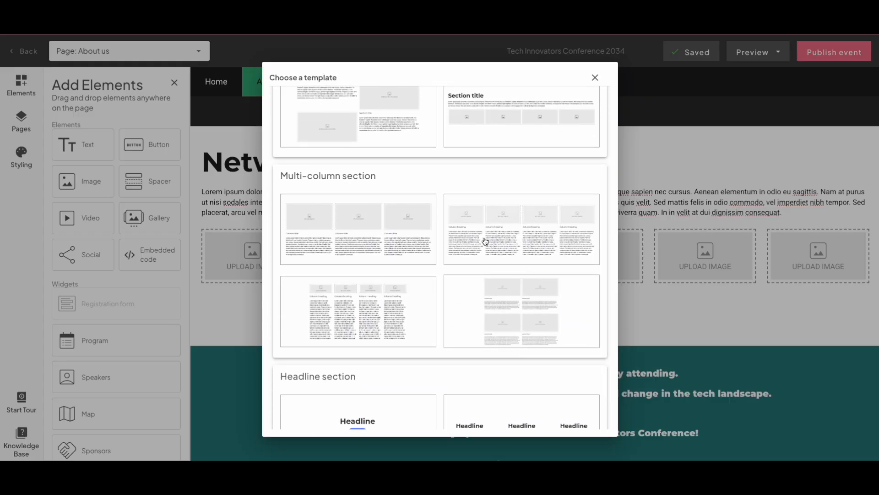
click(481, 240)
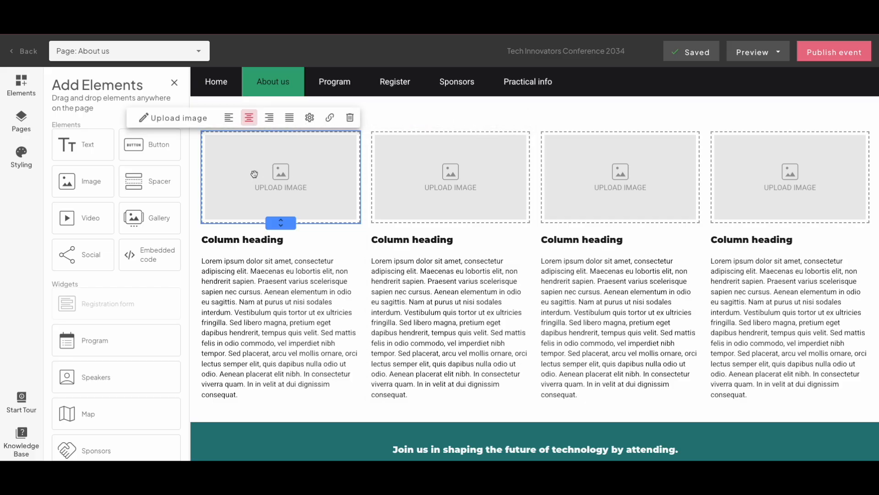
scroll(407, 146, up, 5)
scroll(406, 147, down, 2)
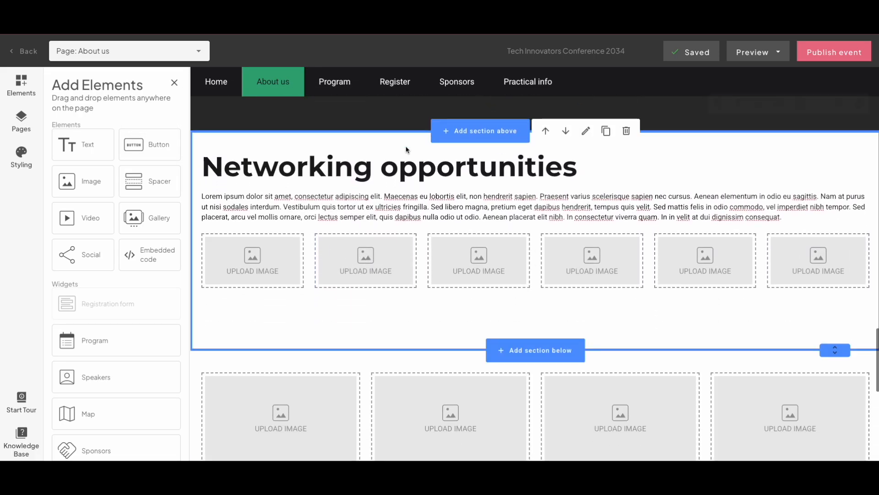